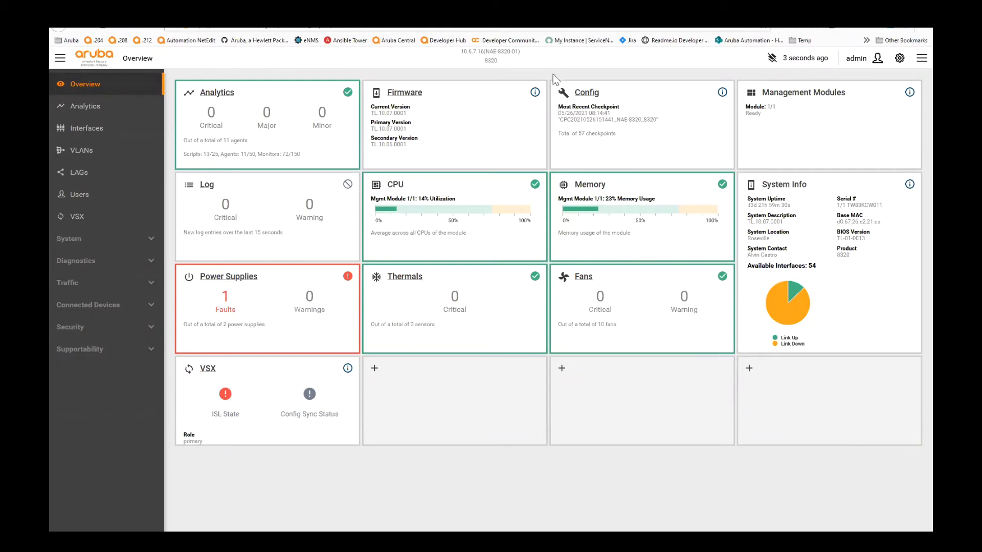
Open the v10.04 REST API documentation from the System menu and scroll down to the Interface group.
{"action": "left_click", "coordinate": [901, 60]}
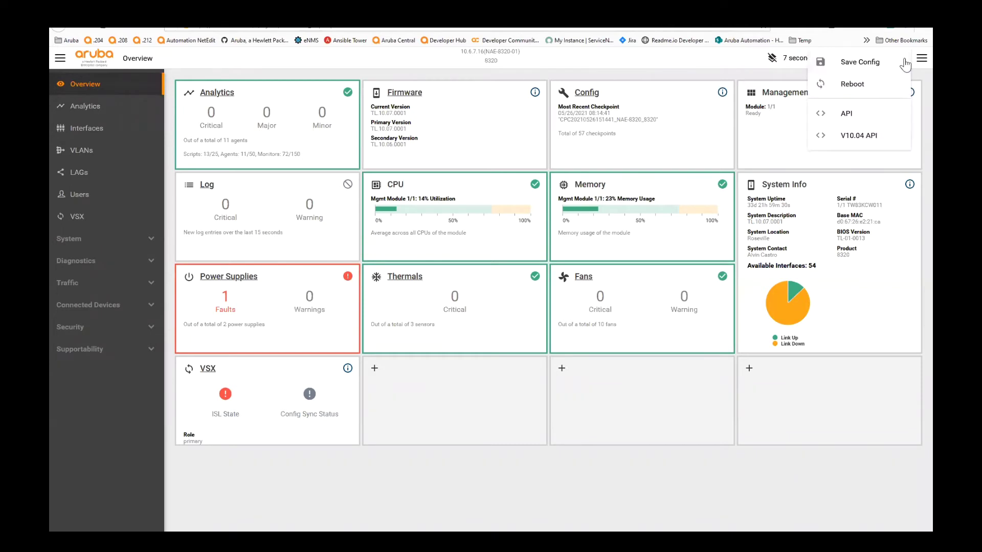
{"action": "left_click", "coordinate": [866, 141]}
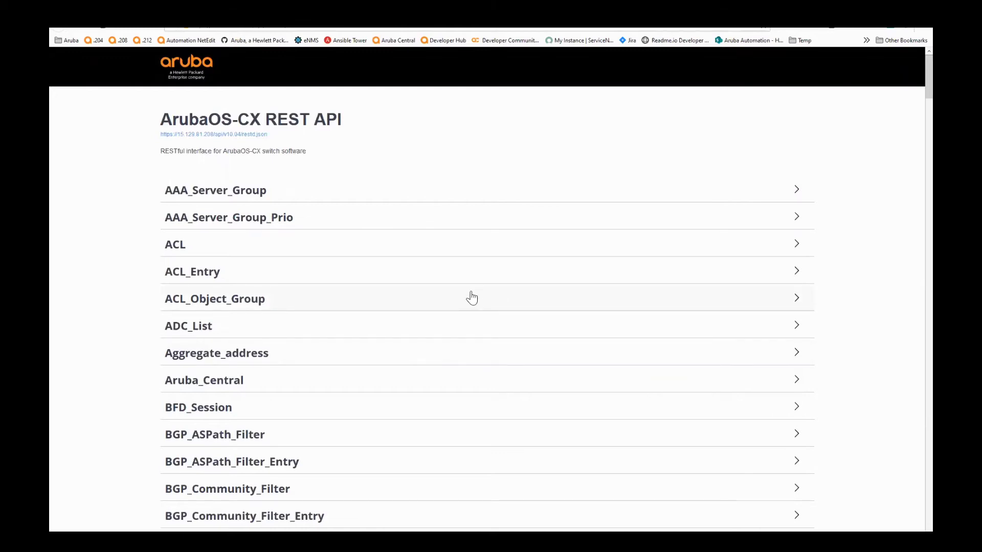
{"action": "scroll", "coordinate": [474, 298], "scroll_direction": "down", "scroll_amount": 1}
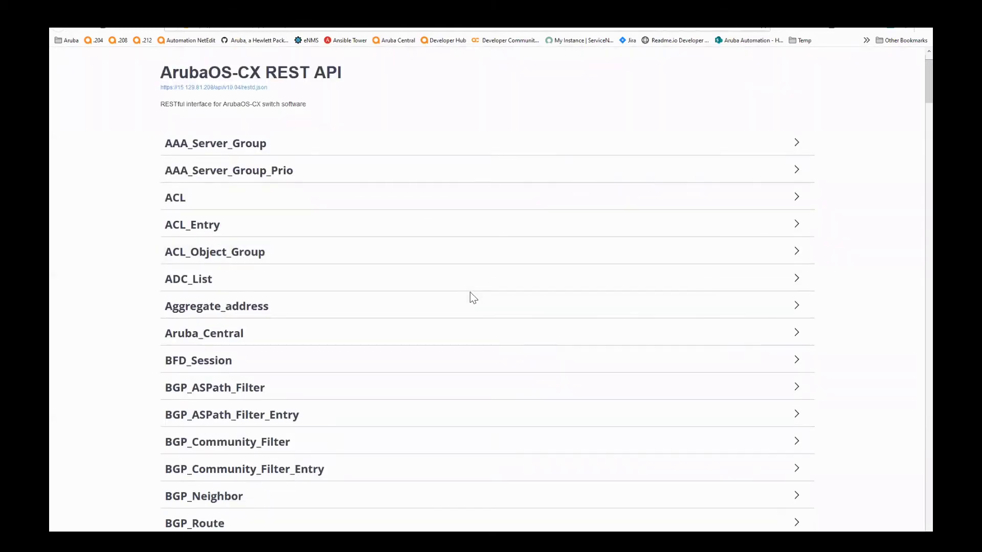
{"action": "scroll", "coordinate": [471, 296], "scroll_direction": "down", "scroll_amount": 3}
{"action": "scroll", "coordinate": [471, 298], "scroll_direction": "down", "scroll_amount": 1}
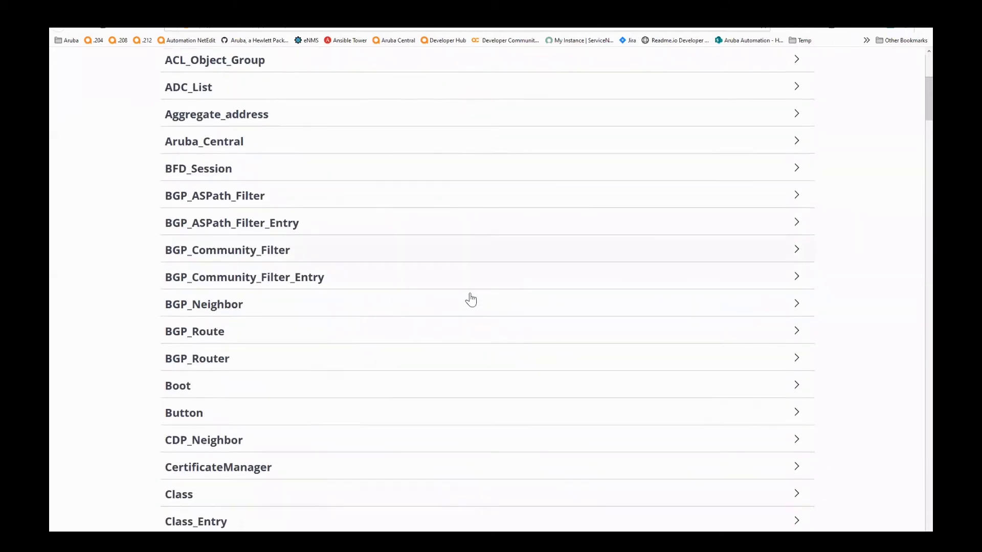
{"action": "scroll", "coordinate": [471, 300], "scroll_direction": "down", "scroll_amount": 3}
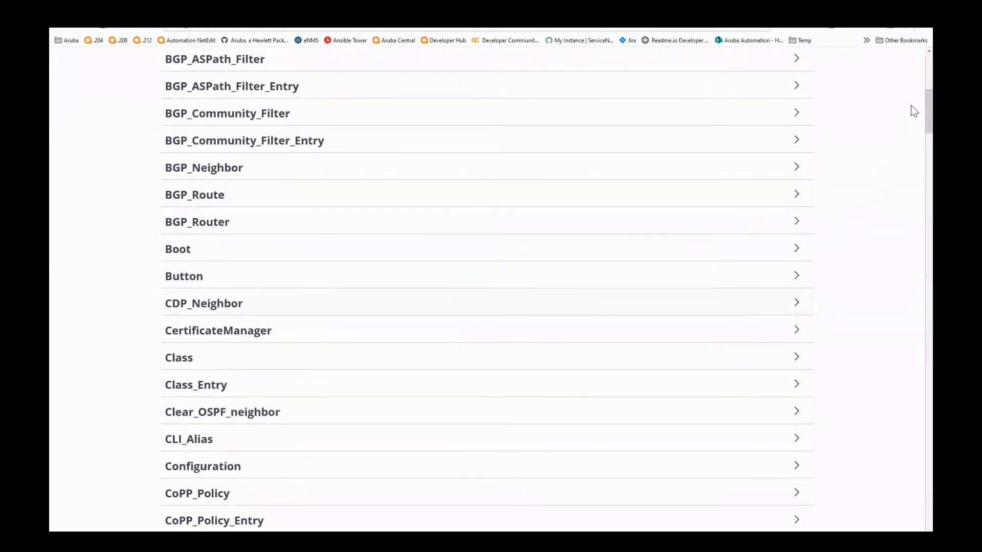
{"action": "scroll", "coordinate": [913, 111], "scroll_direction": "down", "scroll_amount": 5}
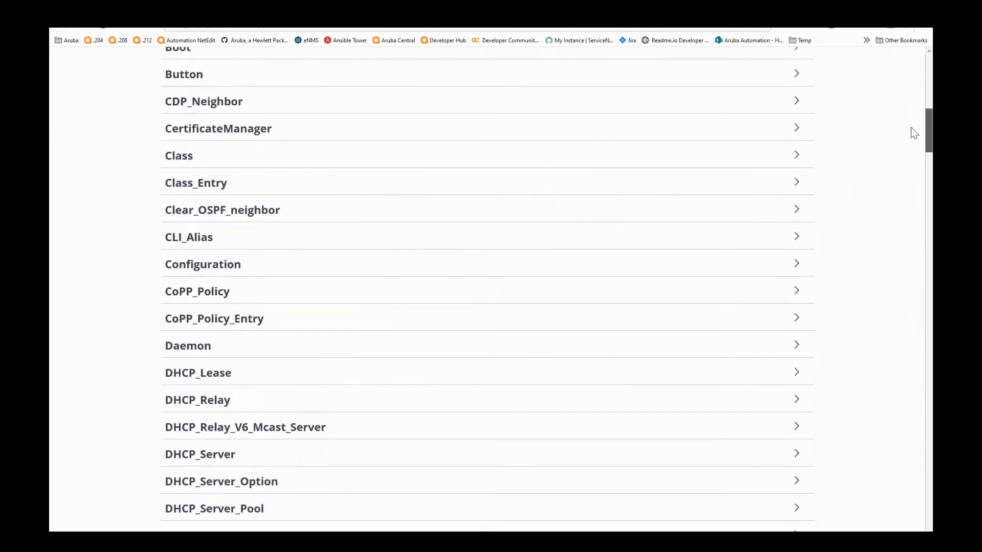
{"action": "scroll", "coordinate": [914, 137], "scroll_direction": "down", "scroll_amount": 7}
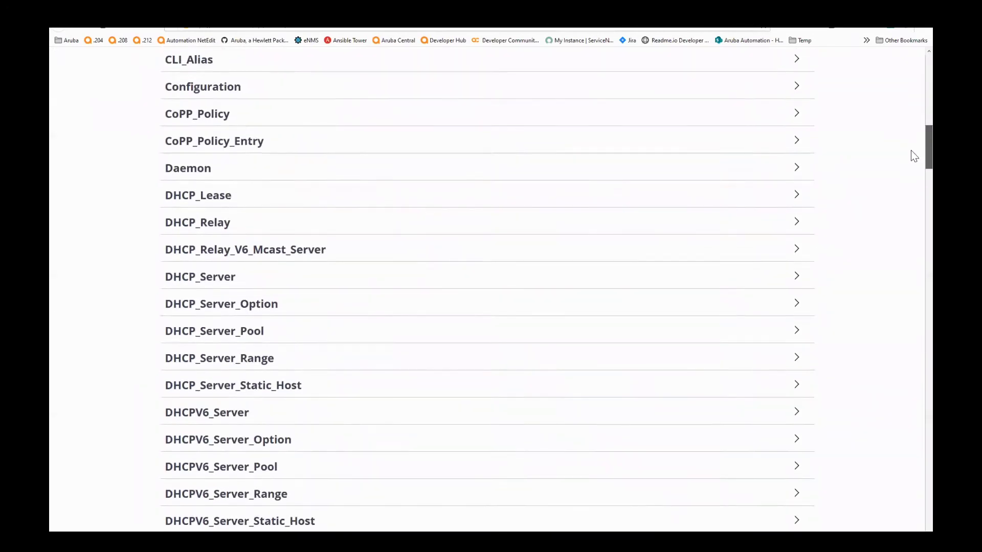
{"action": "scroll", "coordinate": [914, 180], "scroll_direction": "down", "scroll_amount": 3}
{"action": "scroll", "coordinate": [915, 187], "scroll_direction": "down", "scroll_amount": 3}
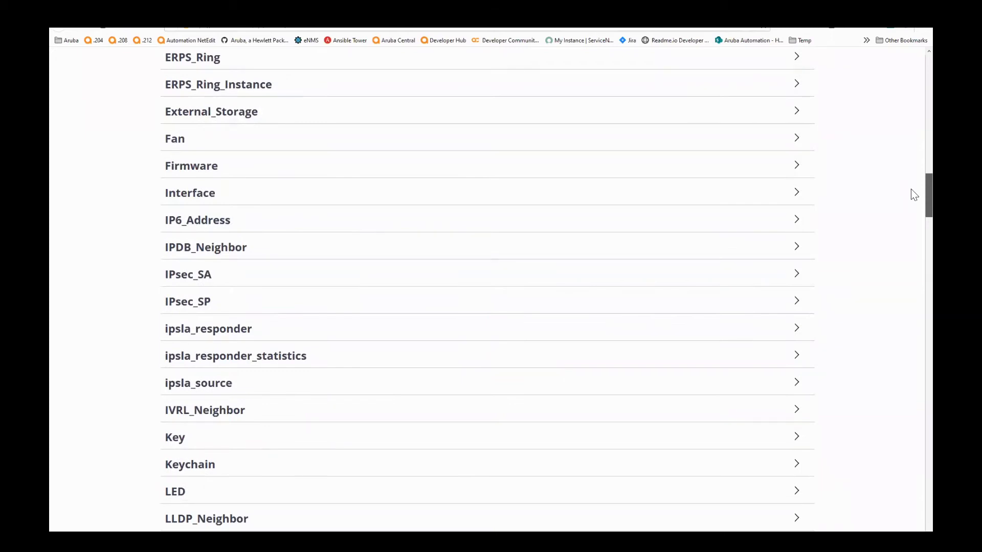
{"action": "scroll", "coordinate": [910, 192], "scroll_direction": "down", "scroll_amount": 2}
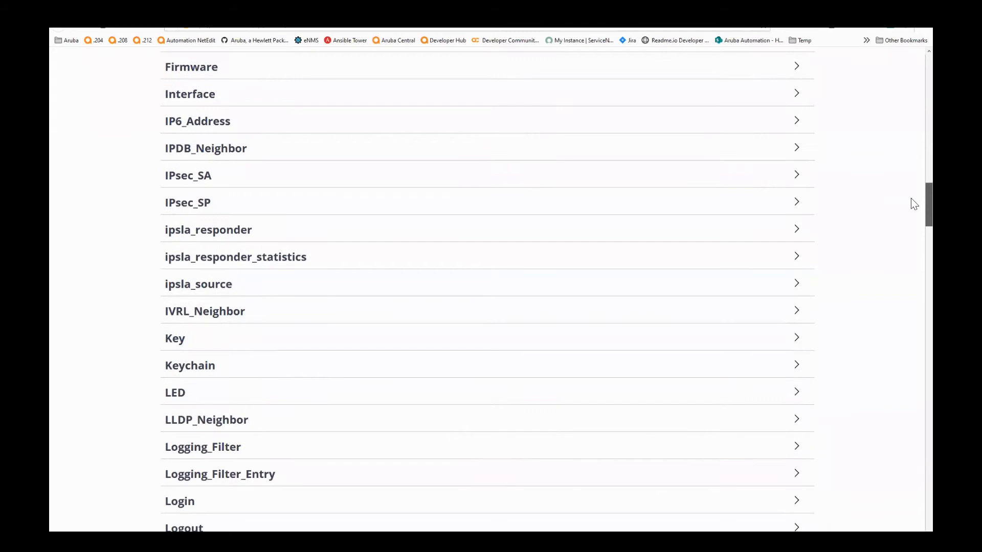
{"action": "scroll", "coordinate": [911, 199], "scroll_direction": "up", "scroll_amount": 1}
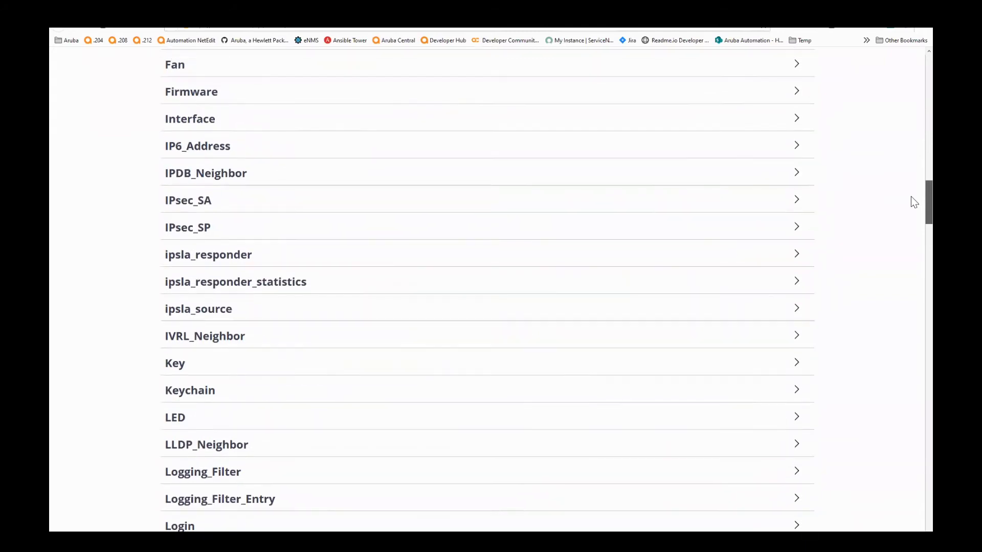
Expand Interface and GET /system/interfaces, reviewing parameters like attributes, depth, selector, filter and count.
{"action": "left_click", "coordinate": [469, 128]}
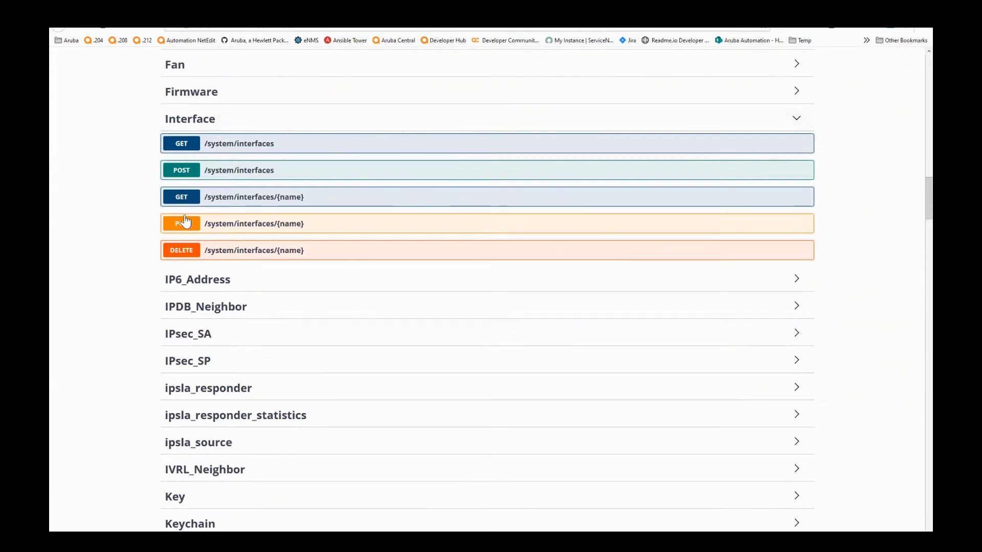
{"action": "left_click", "coordinate": [376, 154]}
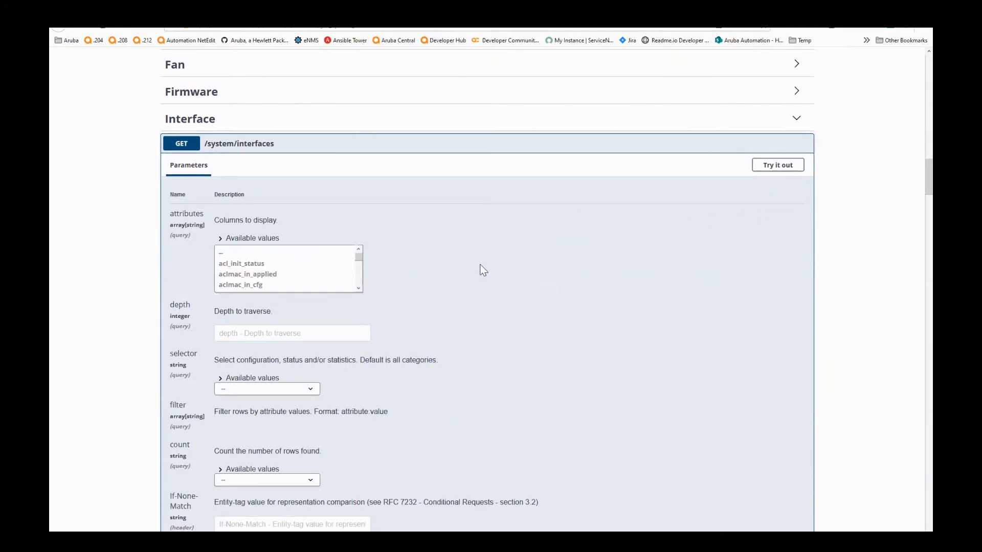
{"action": "scroll", "coordinate": [435, 256], "scroll_direction": "down", "scroll_amount": 1}
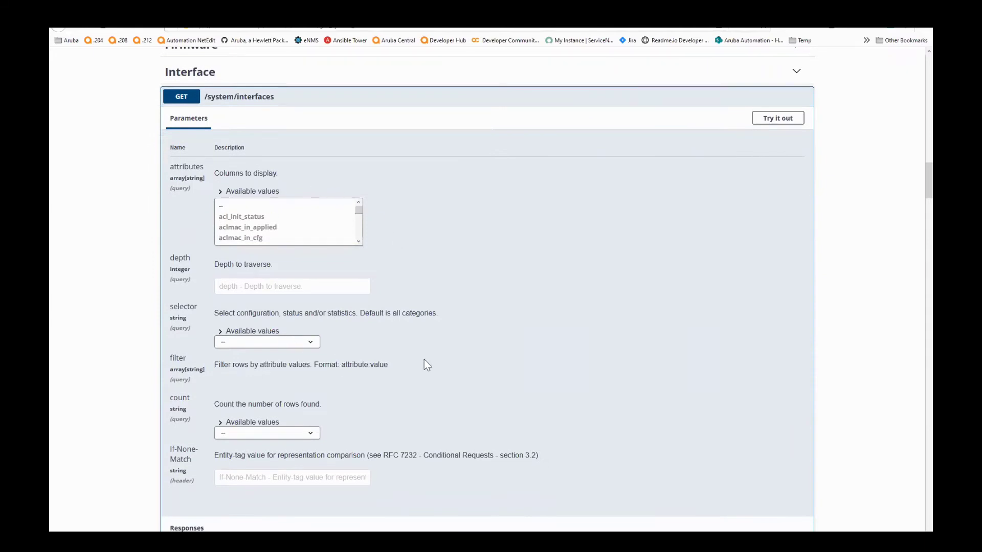
{"action": "scroll", "coordinate": [450, 359], "scroll_direction": "down", "scroll_amount": 4}
{"action": "scroll", "coordinate": [450, 358], "scroll_direction": "down", "scroll_amount": 3}
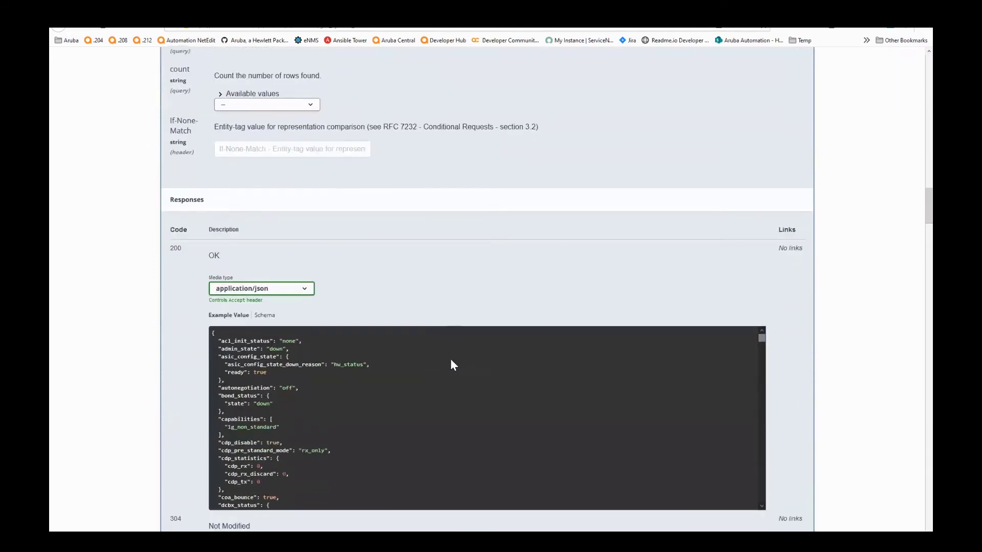
{"action": "scroll", "coordinate": [429, 357], "scroll_direction": "down", "scroll_amount": 3}
{"action": "scroll", "coordinate": [140, 398], "scroll_direction": "down", "scroll_amount": 4}
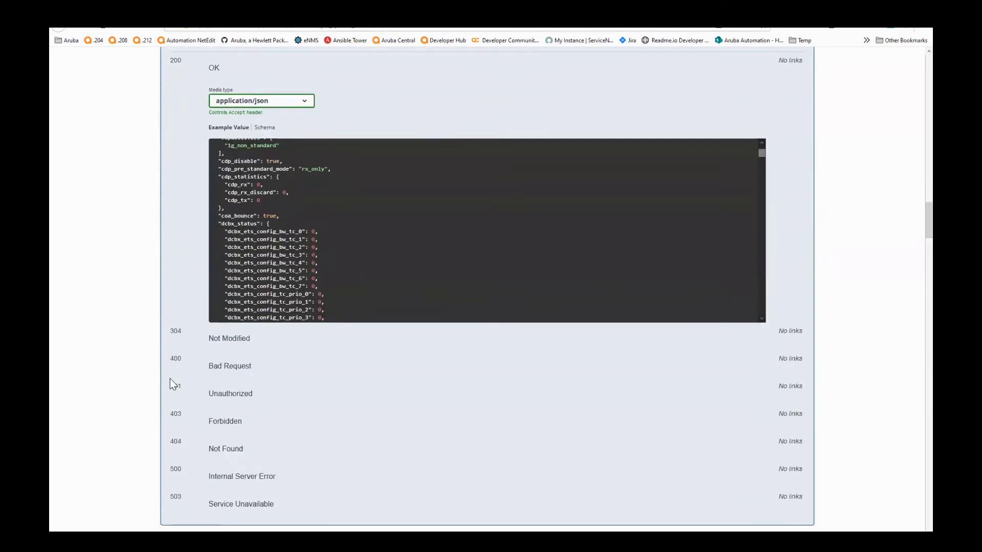
{"action": "scroll", "coordinate": [170, 378], "scroll_direction": "up", "scroll_amount": 1}
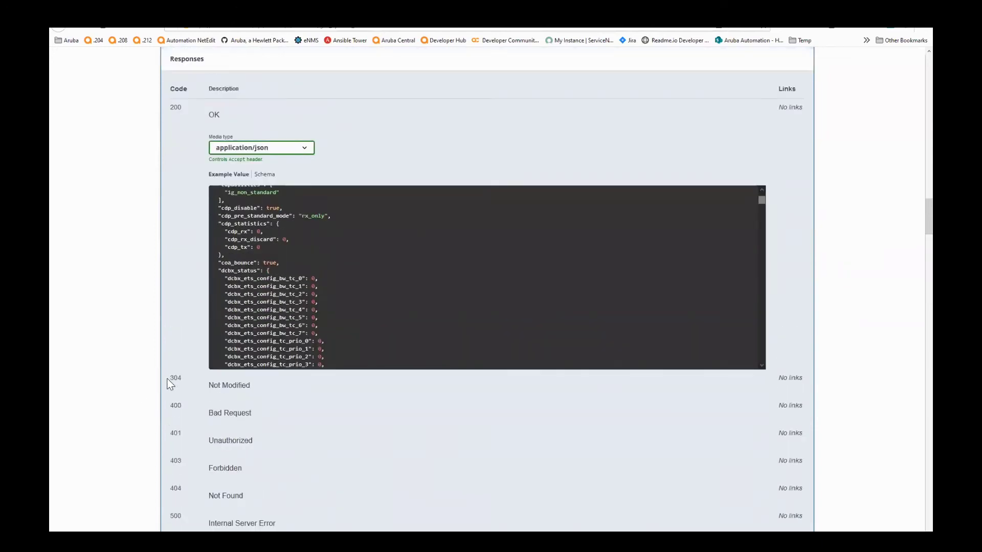
{"action": "scroll", "coordinate": [166, 379], "scroll_direction": "up", "scroll_amount": 1}
{"action": "scroll", "coordinate": [166, 379], "scroll_direction": "up", "scroll_amount": 6}
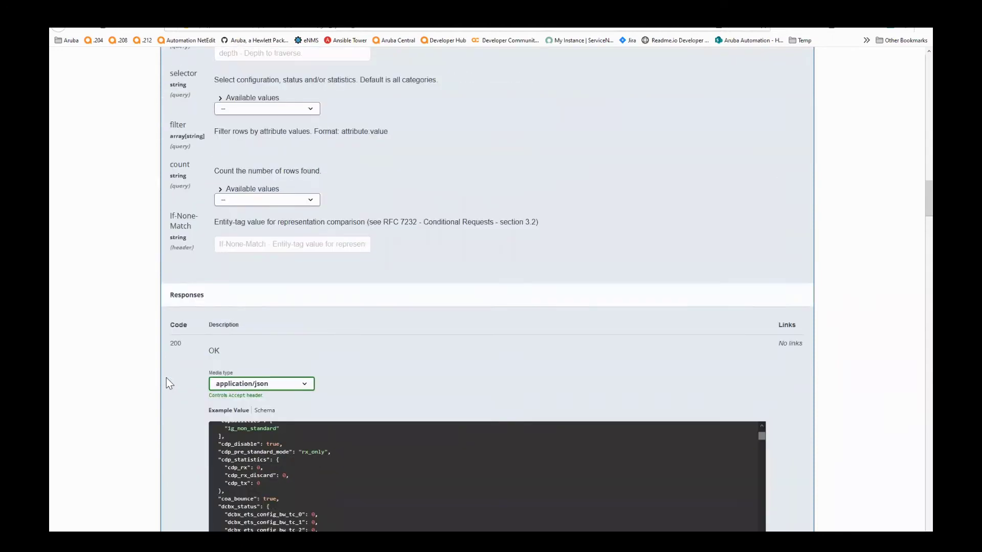
{"action": "scroll", "coordinate": [636, 273], "scroll_direction": "up", "scroll_amount": 3}
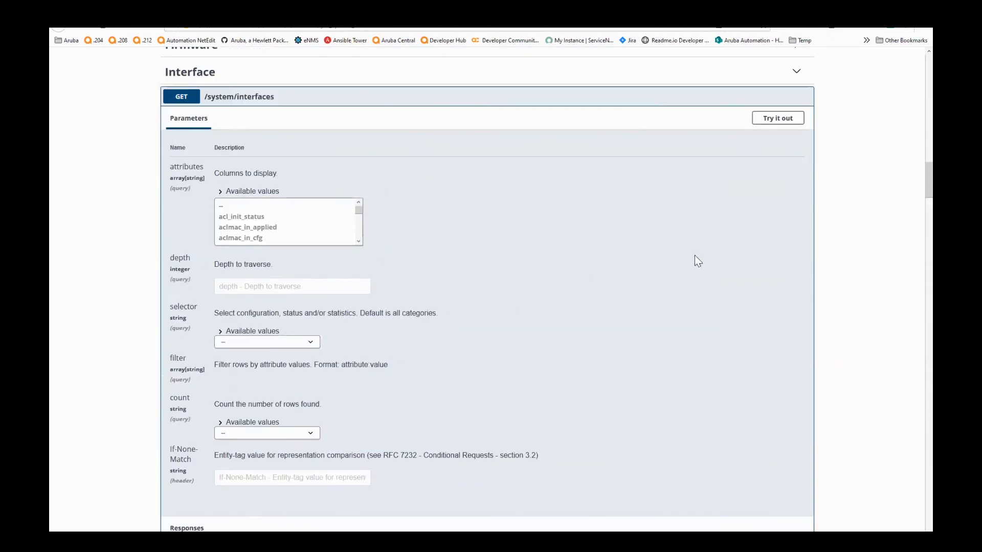
Execute GET /system/interfaces and review the 200 response listing port, LAG, loopback and VLAN URIs.
{"action": "left_click", "coordinate": [777, 120]}
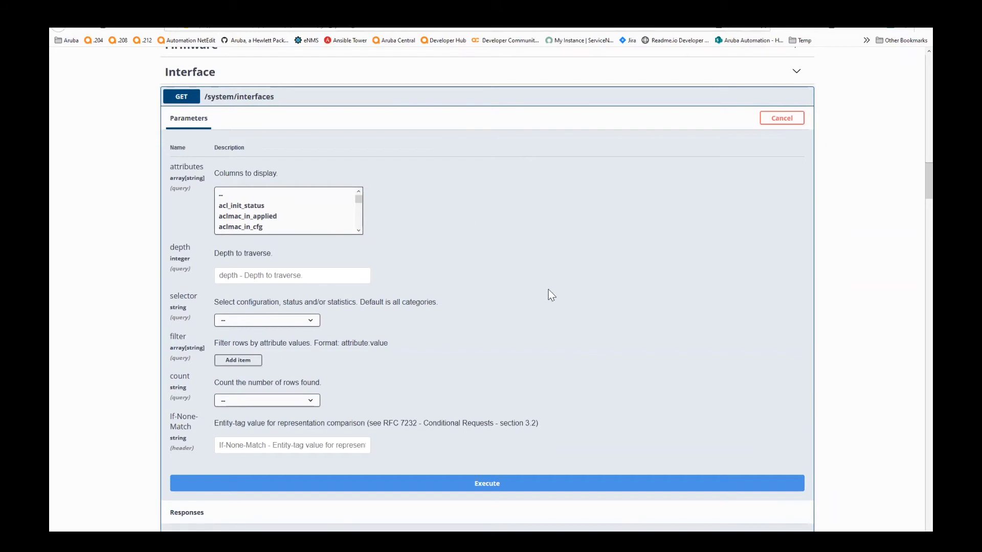
{"action": "scroll", "coordinate": [548, 289], "scroll_direction": "down", "scroll_amount": 5}
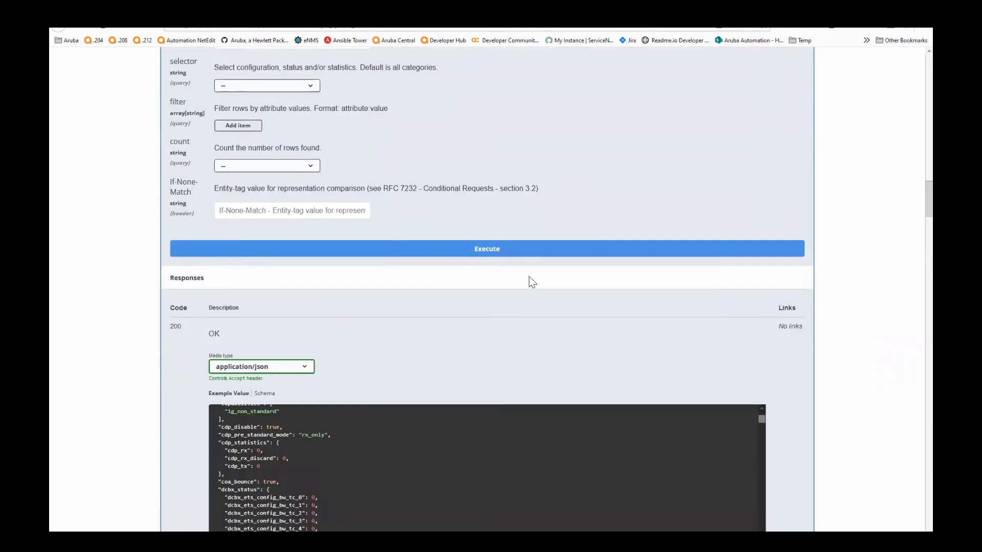
{"action": "left_click", "coordinate": [507, 254]}
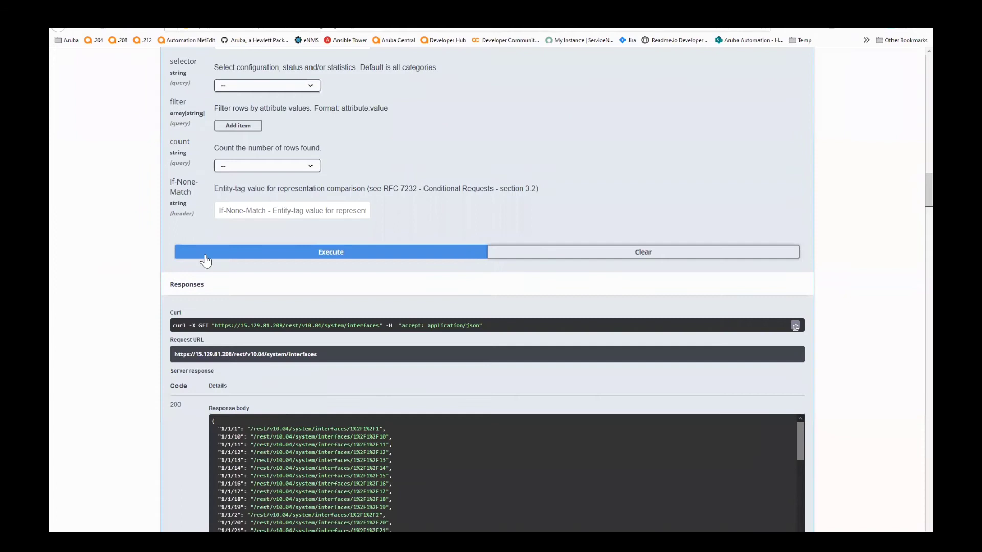
{"action": "scroll", "coordinate": [185, 278], "scroll_direction": "down", "scroll_amount": 4}
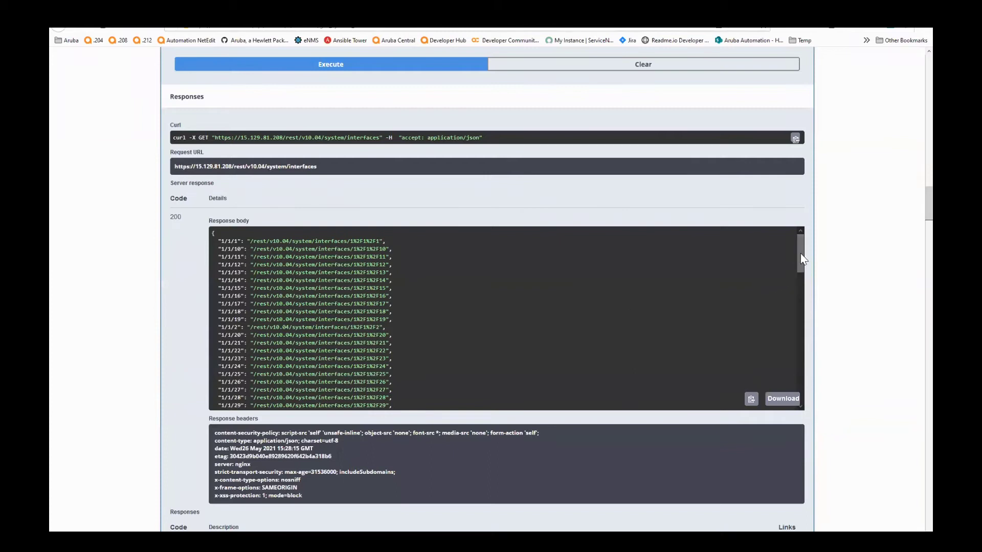
{"action": "mouse_move", "coordinate": [801, 259]}
{"action": "left_mouse_down"}
{"action": "mouse_move", "coordinate": [797, 394]}
{"action": "mouse_move", "coordinate": [799, 249]}
{"action": "left_mouse_up"}
{"action": "scroll", "coordinate": [141, 258], "scroll_direction": "up", "scroll_amount": 9}
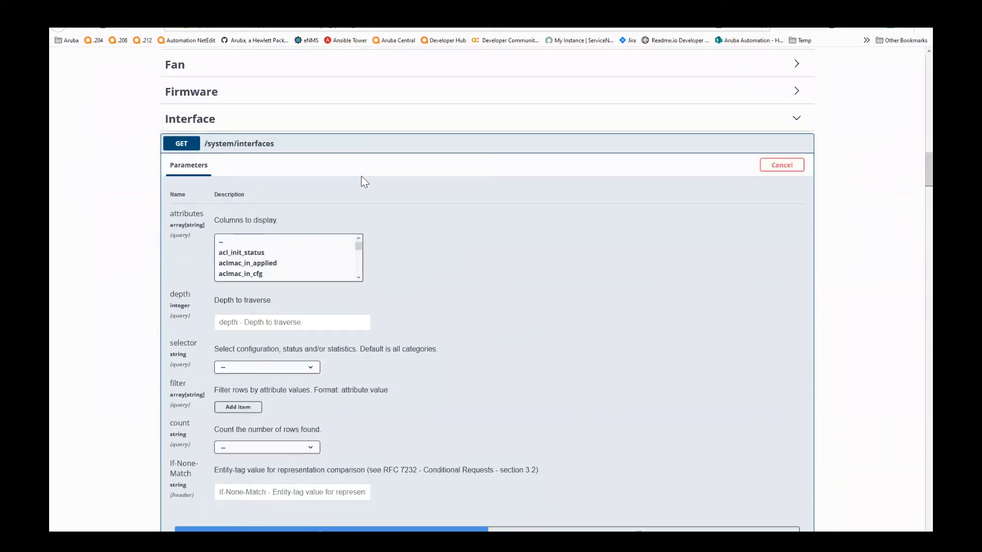
Switch to GET /system/interfaces/{name} and enter 1/1/3 as the interface name.
{"action": "left_click", "coordinate": [378, 147]}
{"action": "left_click", "coordinate": [345, 201]}
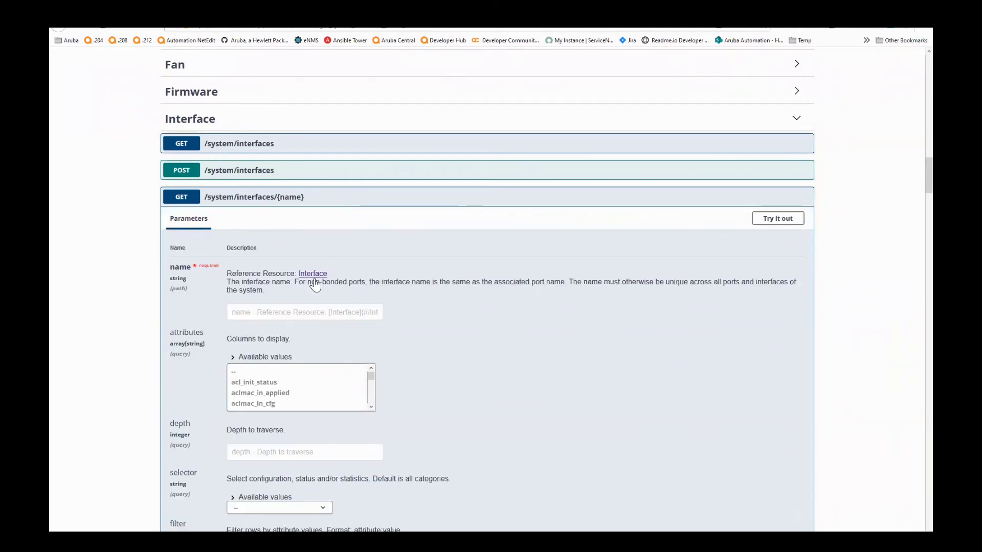
{"action": "scroll", "coordinate": [451, 352], "scroll_direction": "down", "scroll_amount": 2}
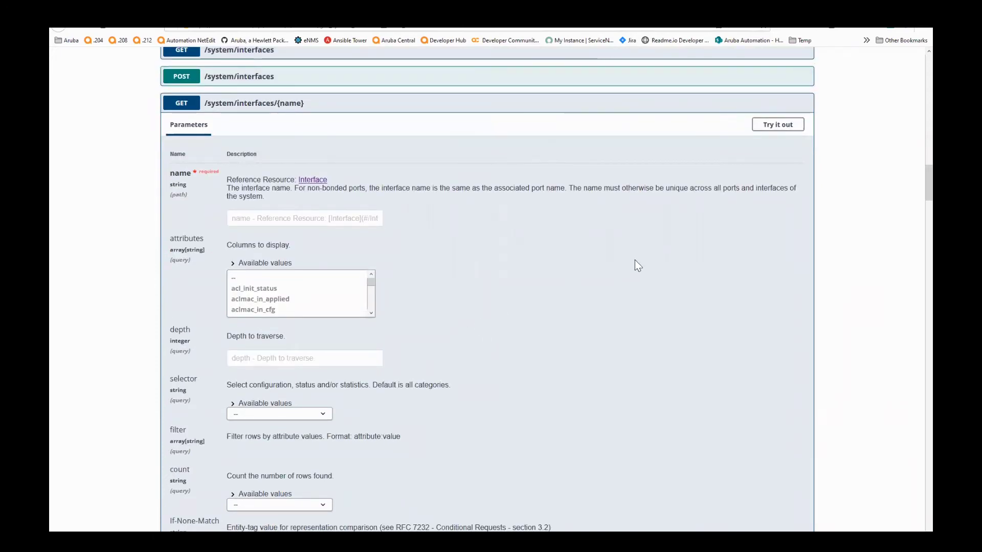
{"action": "left_click", "coordinate": [765, 124]}
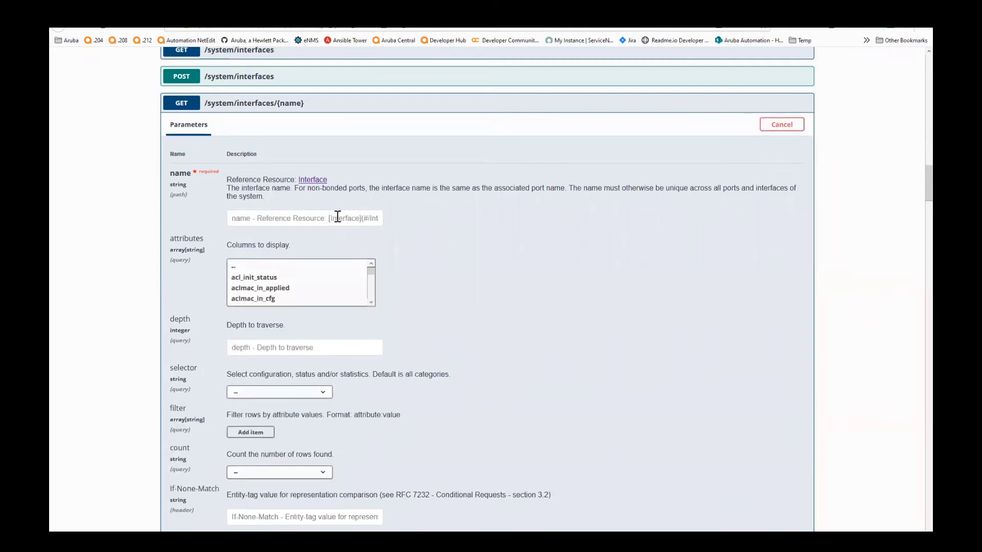
{"action": "left_click", "coordinate": [338, 217]}
{"action": "type", "text": "1/1/3"}
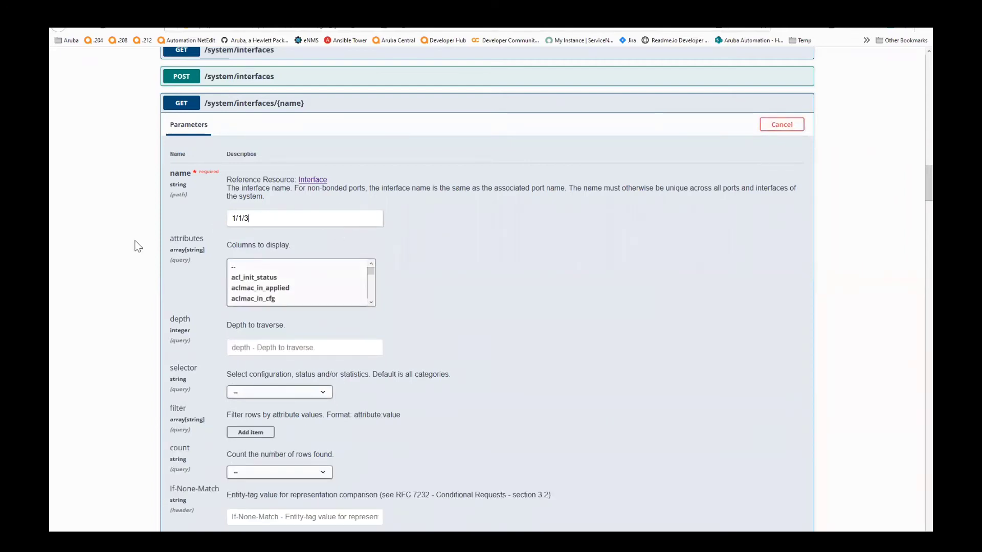
Set the selector to writable and execute the request for interface 1/1/3.
{"action": "scroll", "coordinate": [154, 253], "scroll_direction": "down", "scroll_amount": 1}
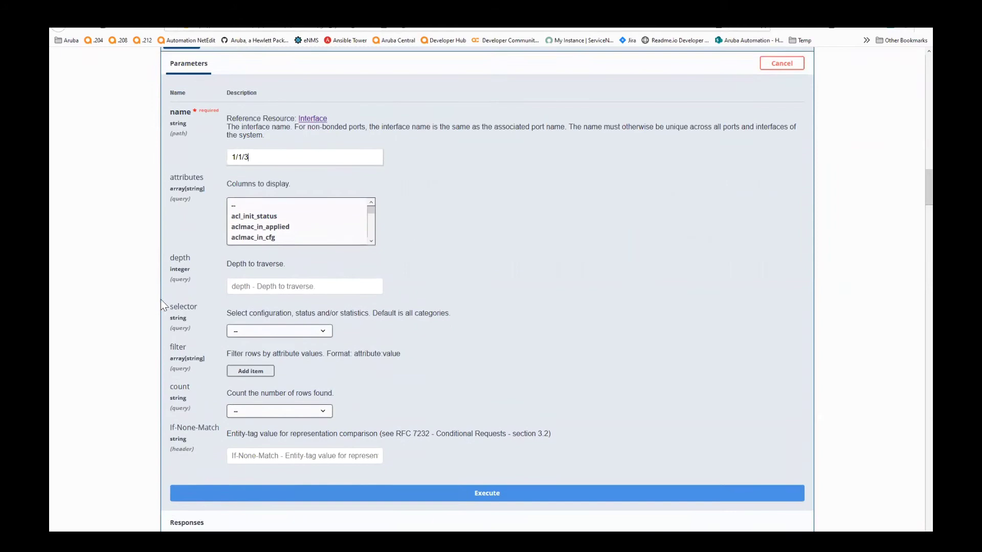
{"action": "scroll", "coordinate": [161, 304], "scroll_direction": "down", "scroll_amount": 1}
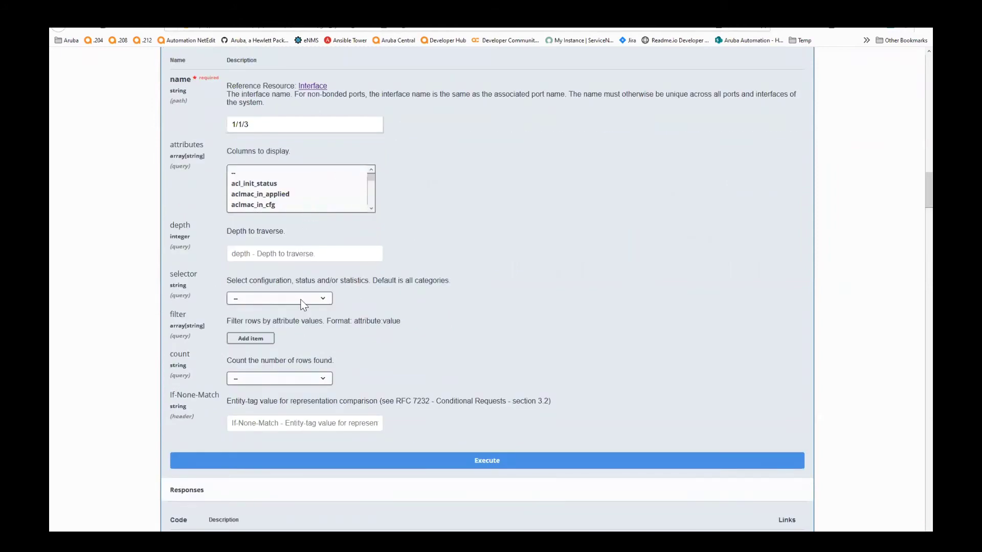
{"action": "left_click", "coordinate": [301, 300]}
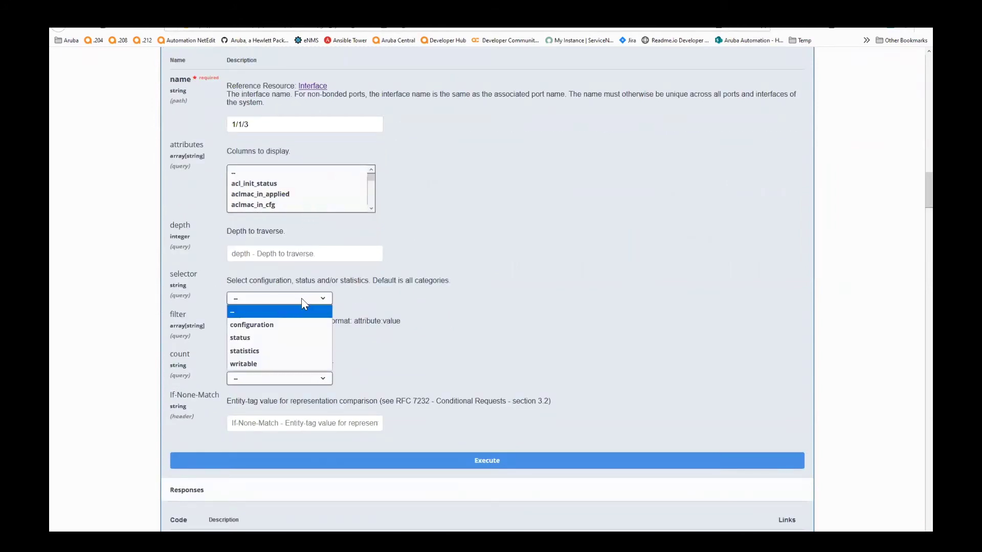
{"action": "left_click", "coordinate": [270, 363]}
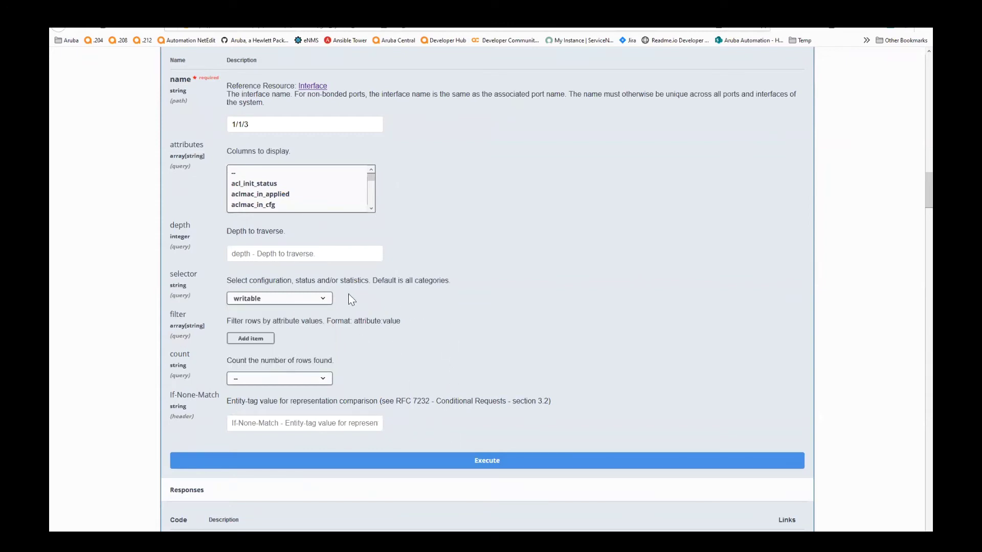
{"action": "left_click", "coordinate": [322, 301]}
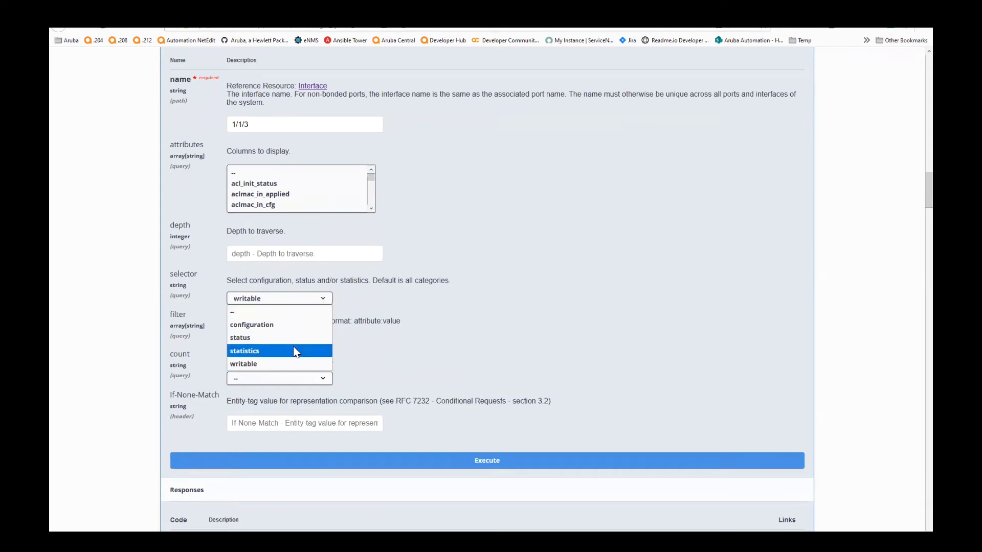
{"action": "left_click", "coordinate": [289, 363]}
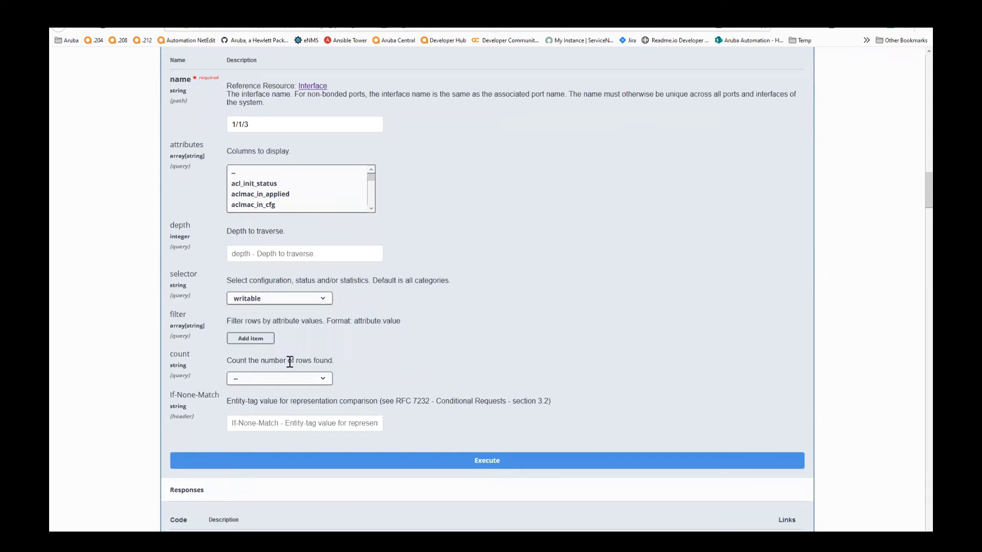
{"action": "left_click", "coordinate": [503, 459]}
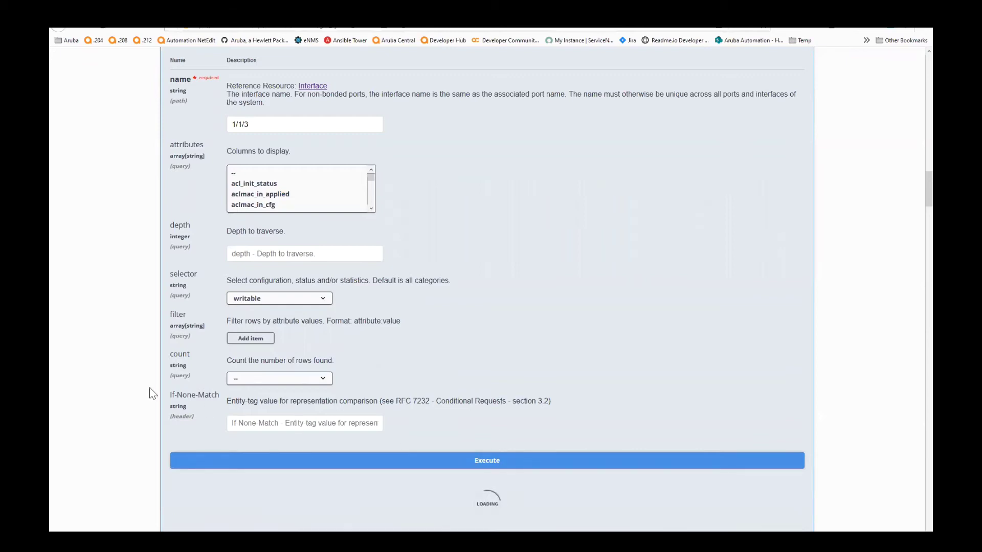
Select the full 200 response JSON for 1/1/3, from opening brace through its arp_timeout, OSPF and VLAN fields.
{"action": "scroll", "coordinate": [146, 385], "scroll_direction": "down", "scroll_amount": 7}
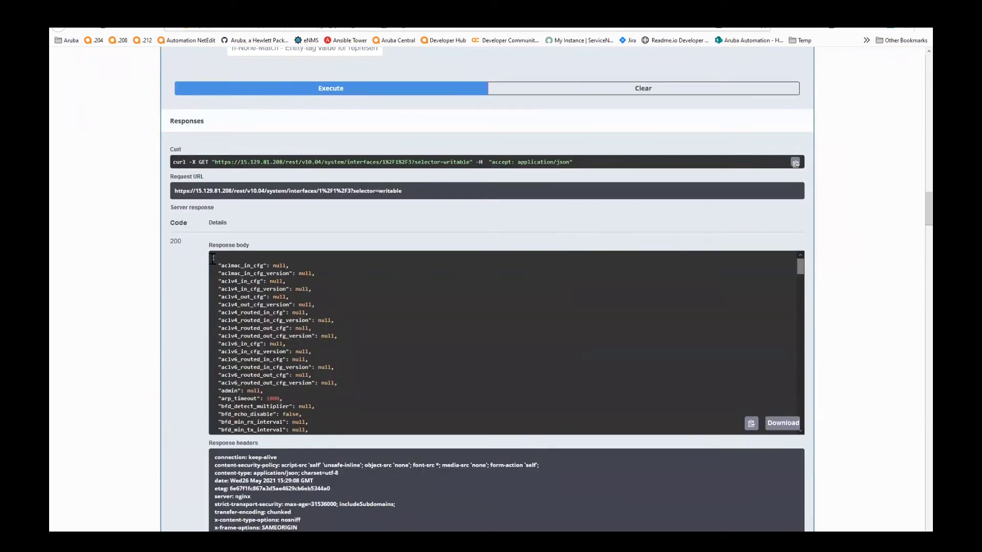
{"action": "left_click_drag", "start_coordinate": [212, 256], "coordinate": [283, 288]}
{"action": "left_click", "coordinate": [301, 297]}
{"action": "scroll", "coordinate": [267, 323], "scroll_direction": "down", "scroll_amount": 3}
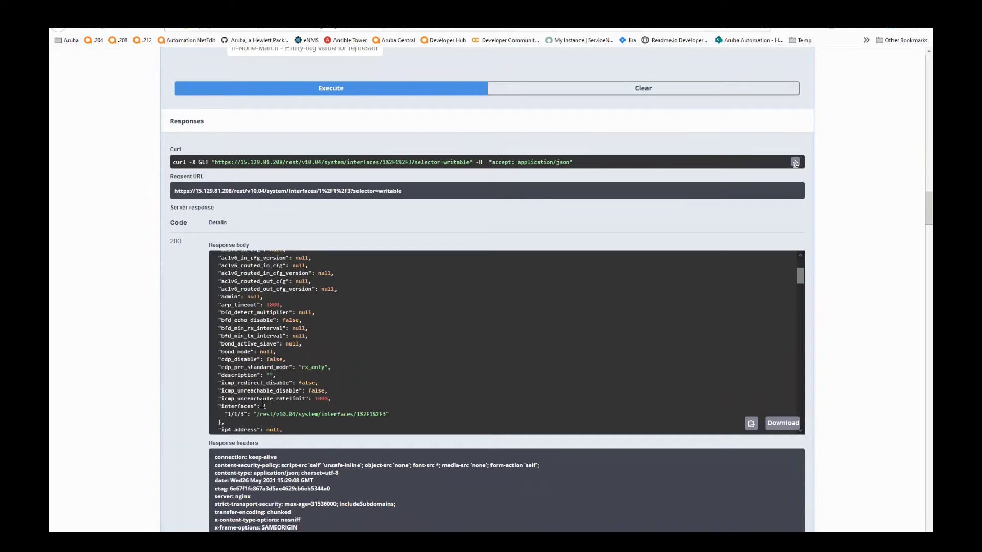
{"action": "scroll", "coordinate": [244, 309], "scroll_direction": "up", "scroll_amount": 3}
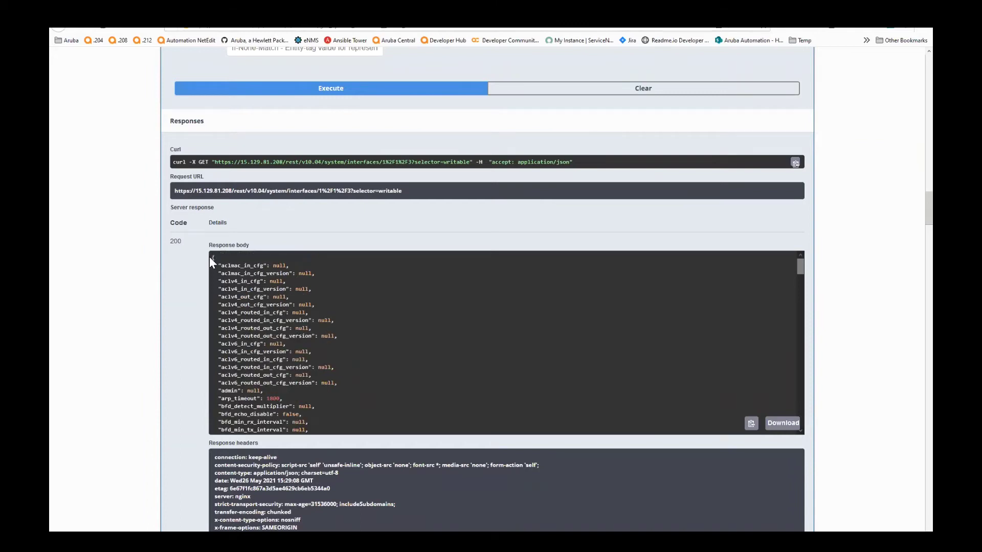
{"action": "left_click_drag", "start_coordinate": [210, 256], "coordinate": [535, 436]}
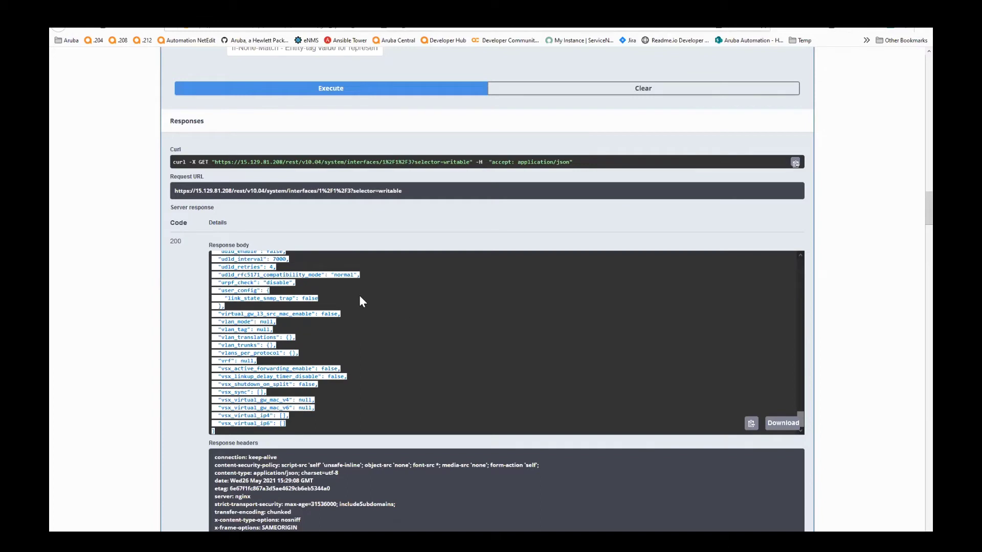
{"action": "left_click", "coordinate": [157, 311]}
Open PUT /system/interfaces/{name} for editing and target interface 1/1/3.
{"action": "scroll", "coordinate": [148, 312], "scroll_direction": "up", "scroll_amount": 15}
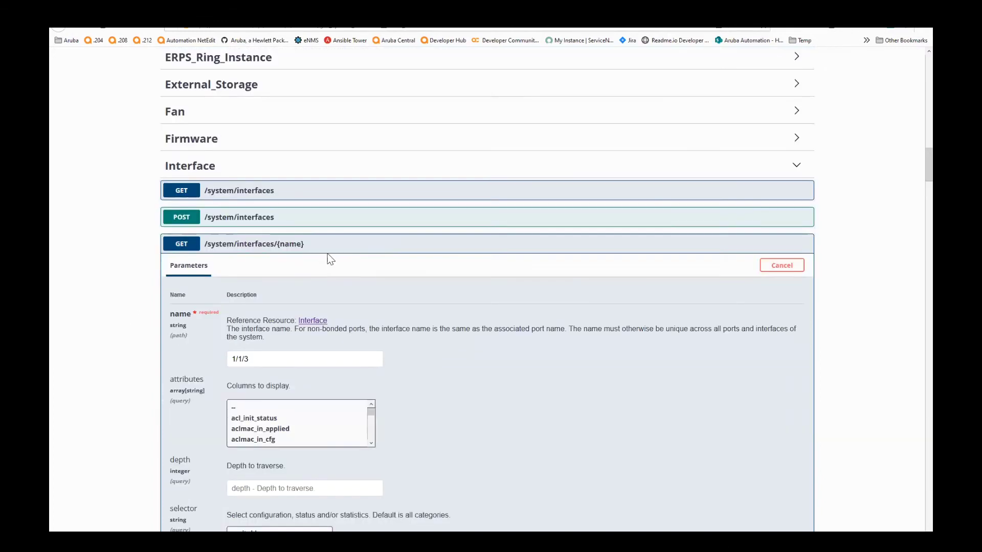
{"action": "left_click", "coordinate": [378, 246]}
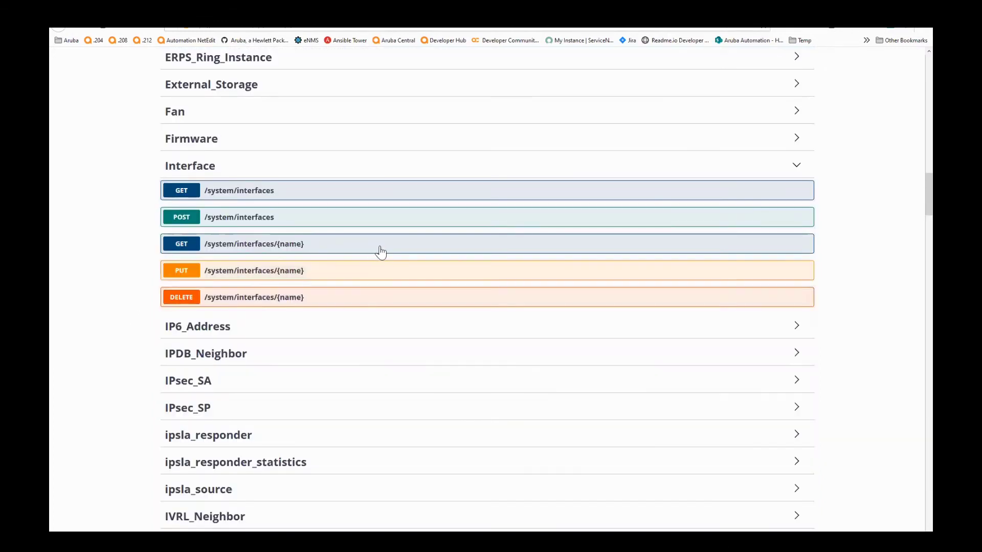
{"action": "left_click", "coordinate": [335, 273]}
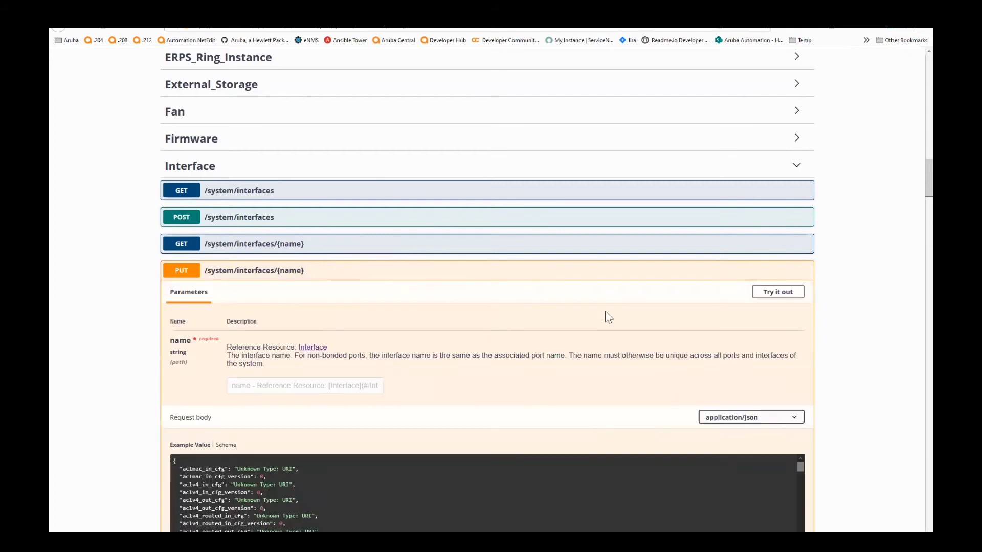
{"action": "left_click", "coordinate": [772, 299]}
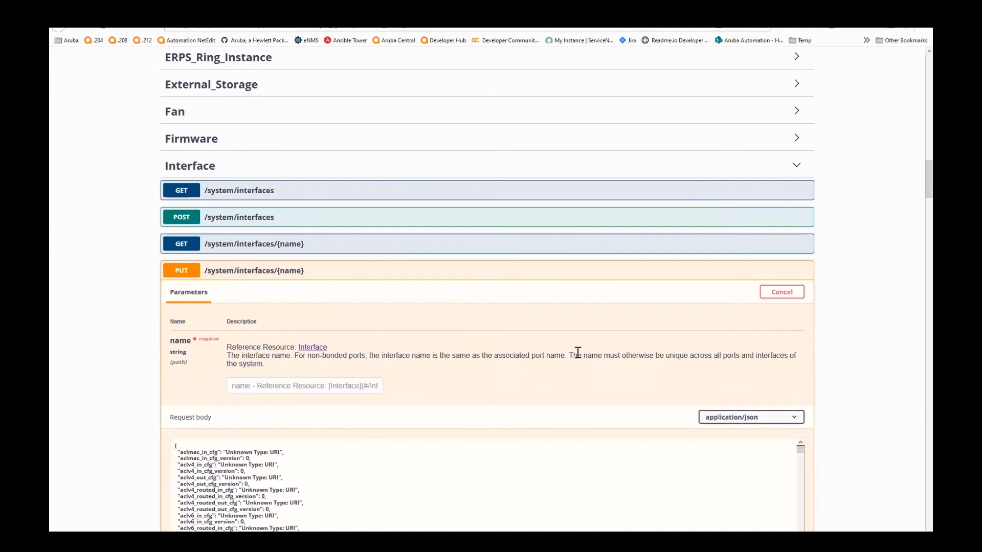
{"action": "scroll", "coordinate": [576, 355], "scroll_direction": "down", "scroll_amount": 1}
{"action": "left_click", "coordinate": [365, 343]}
{"action": "type", "text": "1/1/3"}
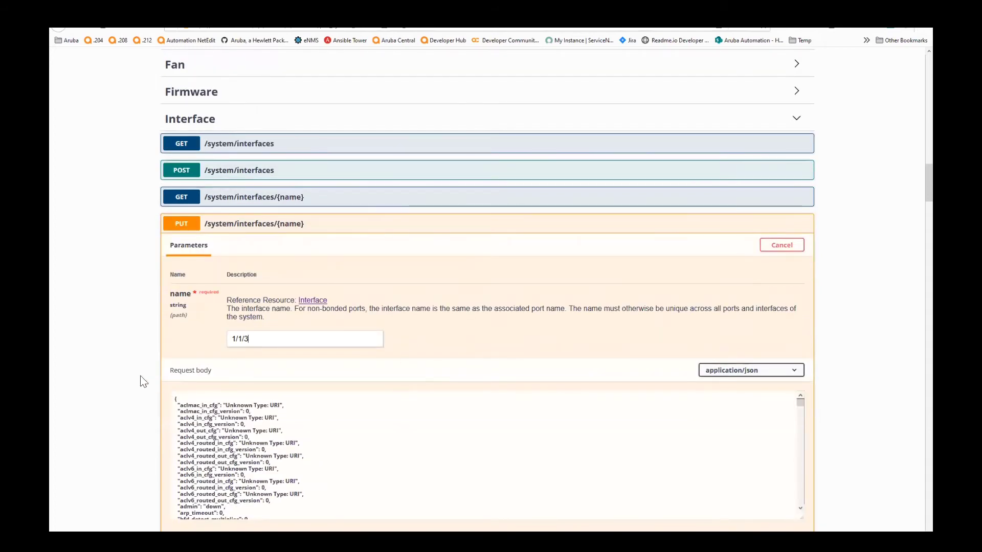
Replace the request body with the copied settings and set description to "myInterface3".
{"action": "scroll", "coordinate": [154, 358], "scroll_direction": "down", "scroll_amount": 2}
{"action": "left_click", "coordinate": [237, 337]}
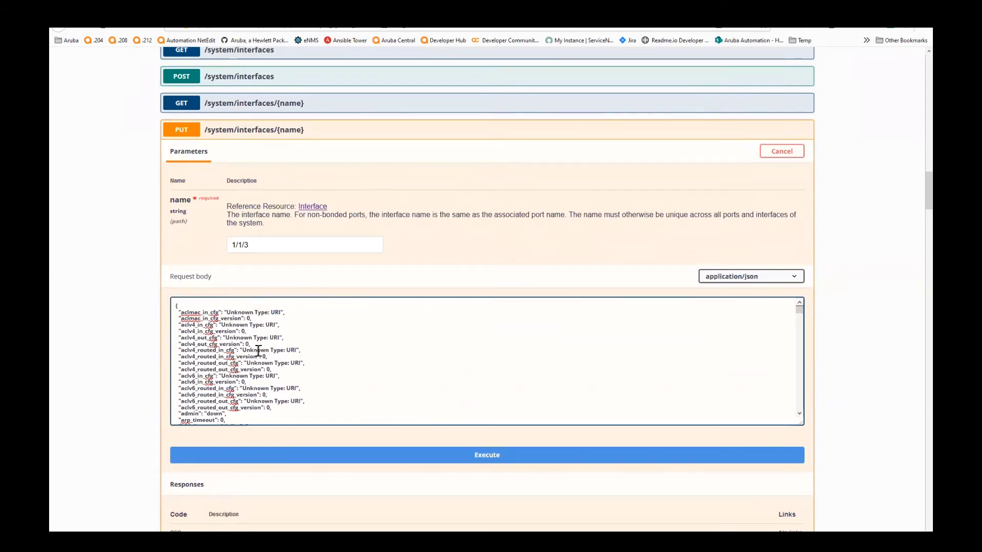
{"action": "key", "text": "ctrl+a"}
{"action": "key", "text": "ctrl+v"}
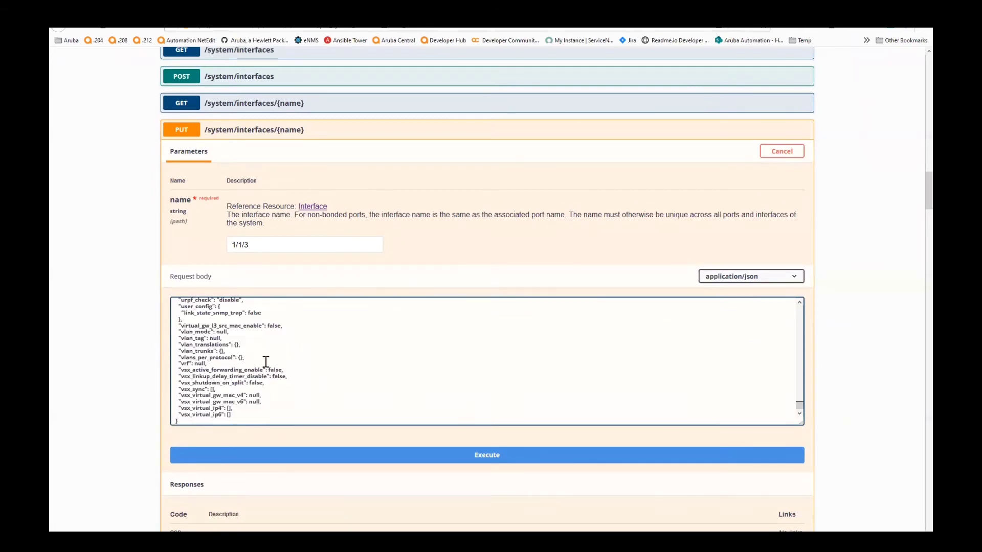
{"action": "left_click_drag", "start_coordinate": [799, 402], "coordinate": [801, 310]}
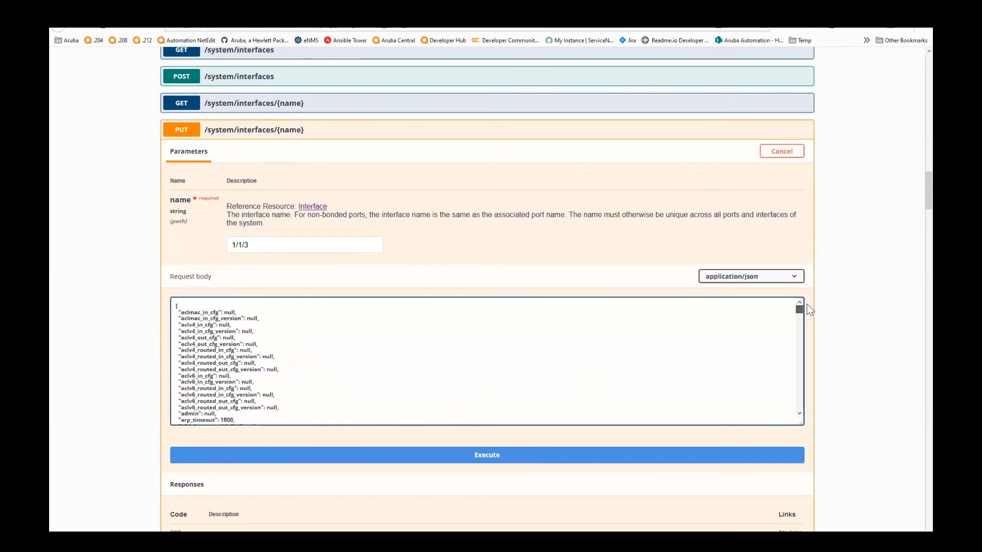
{"action": "scroll", "coordinate": [337, 347], "scroll_direction": "down", "scroll_amount": 2}
{"action": "scroll", "coordinate": [331, 349], "scroll_direction": "down", "scroll_amount": 1}
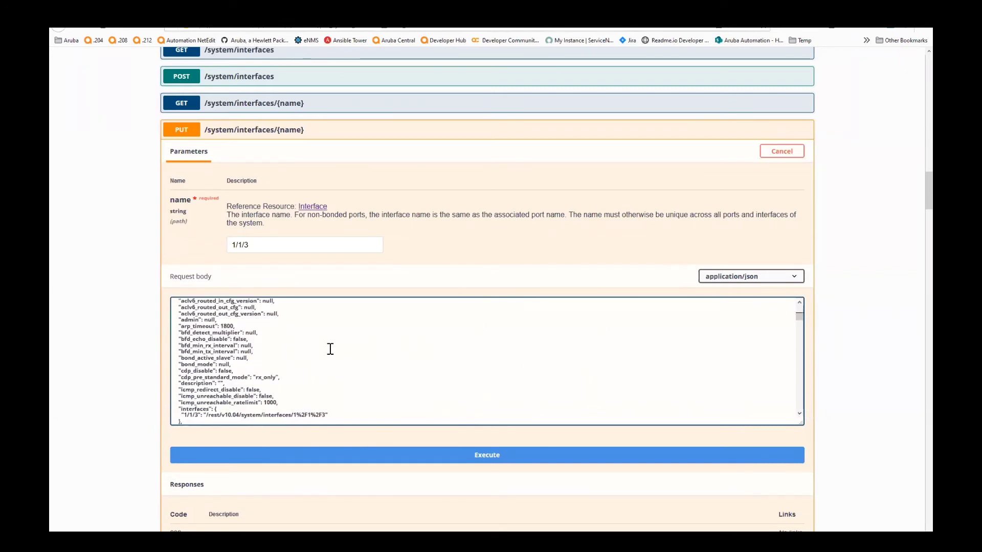
{"action": "left_click", "coordinate": [221, 383]}
{"action": "type", "text": "myInterface3"}
Execute the PUT for 1/1/3, confirm code 200, and check the web UI Interfaces table shows myInterface3.
{"action": "left_click", "coordinate": [520, 457]}
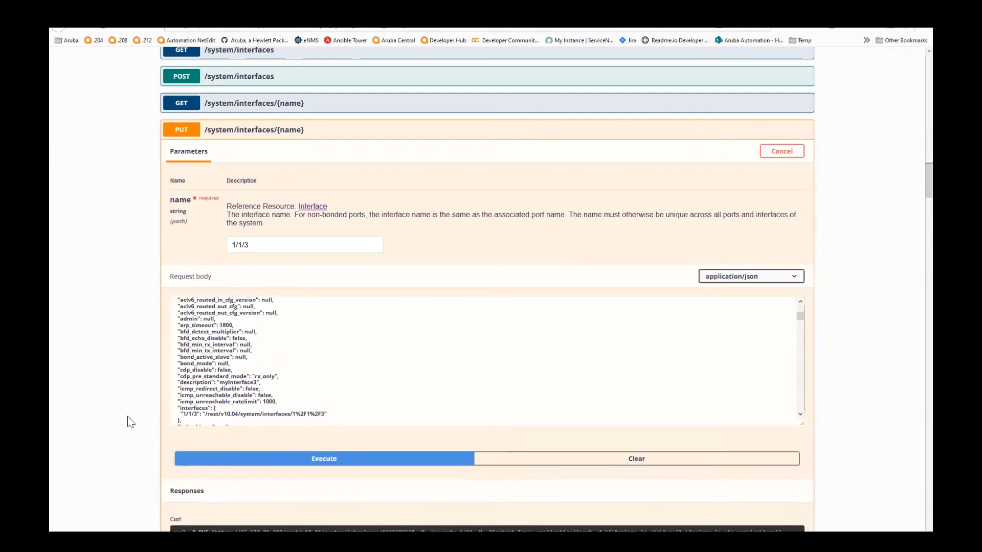
{"action": "scroll", "coordinate": [116, 406], "scroll_direction": "down", "scroll_amount": 3}
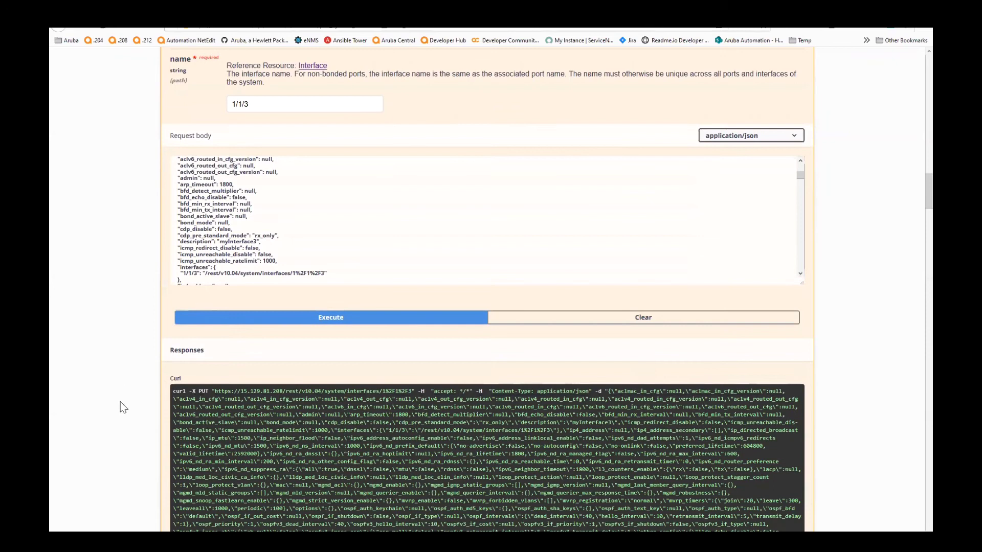
{"action": "scroll", "coordinate": [118, 404], "scroll_direction": "down", "scroll_amount": 3}
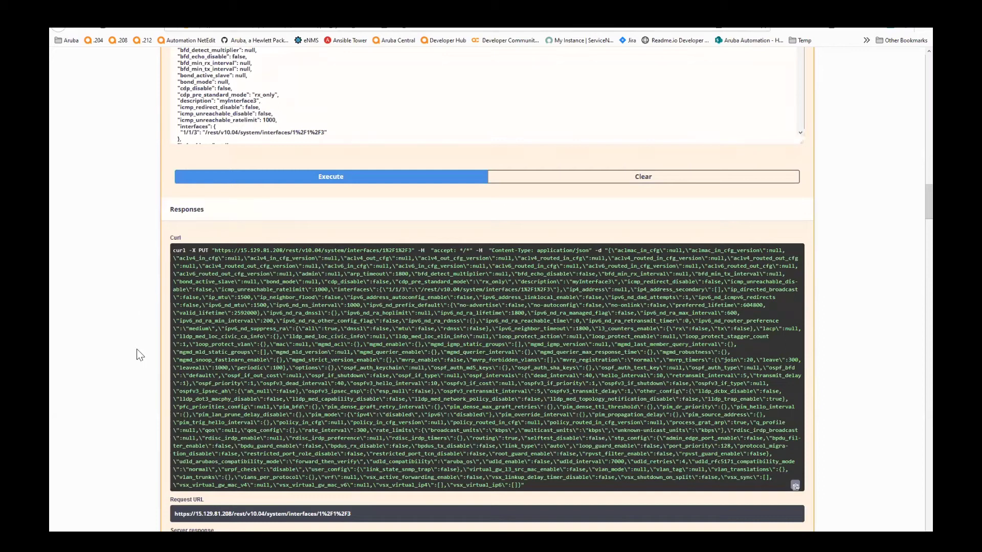
{"action": "scroll", "coordinate": [143, 368], "scroll_direction": "down", "scroll_amount": 1}
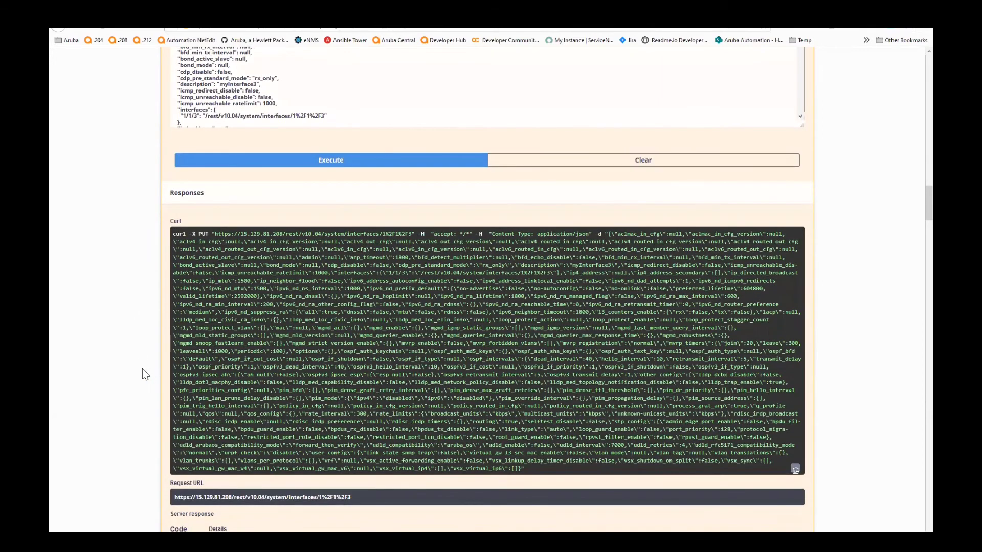
{"action": "scroll", "coordinate": [142, 368], "scroll_direction": "down", "scroll_amount": 3}
{"action": "scroll", "coordinate": [182, 321], "scroll_direction": "down", "scroll_amount": 4}
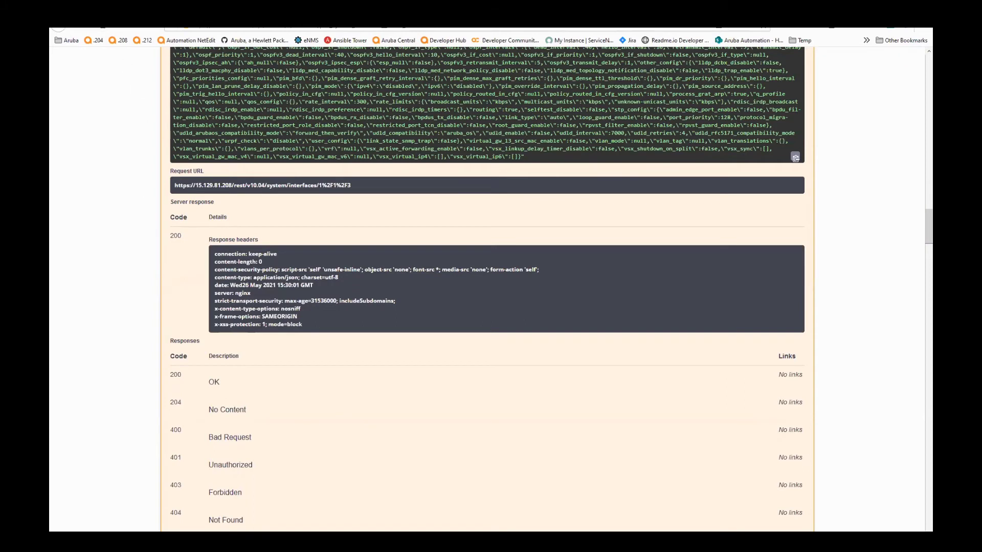
{"action": "key", "text": "ctrl+Tab"}
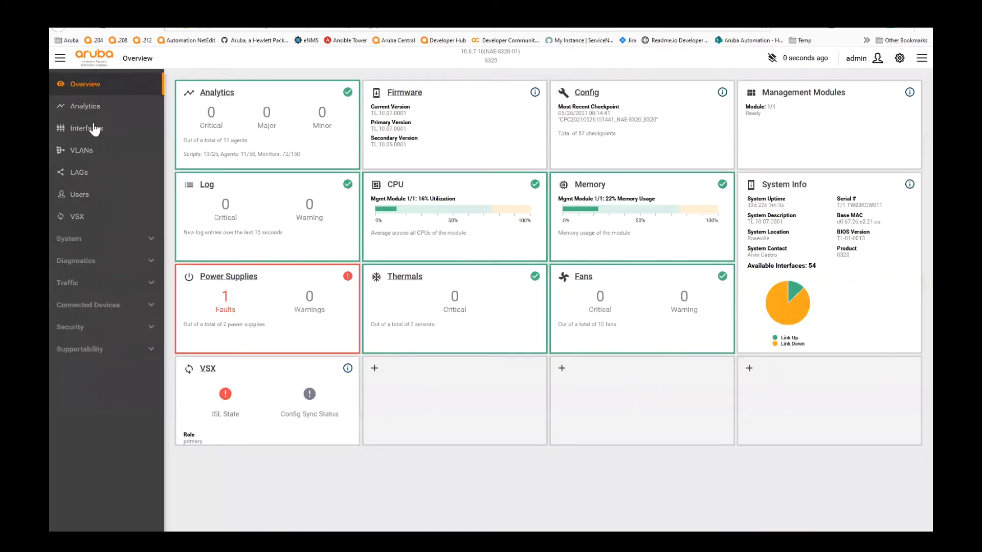
{"action": "left_click", "coordinate": [94, 128]}
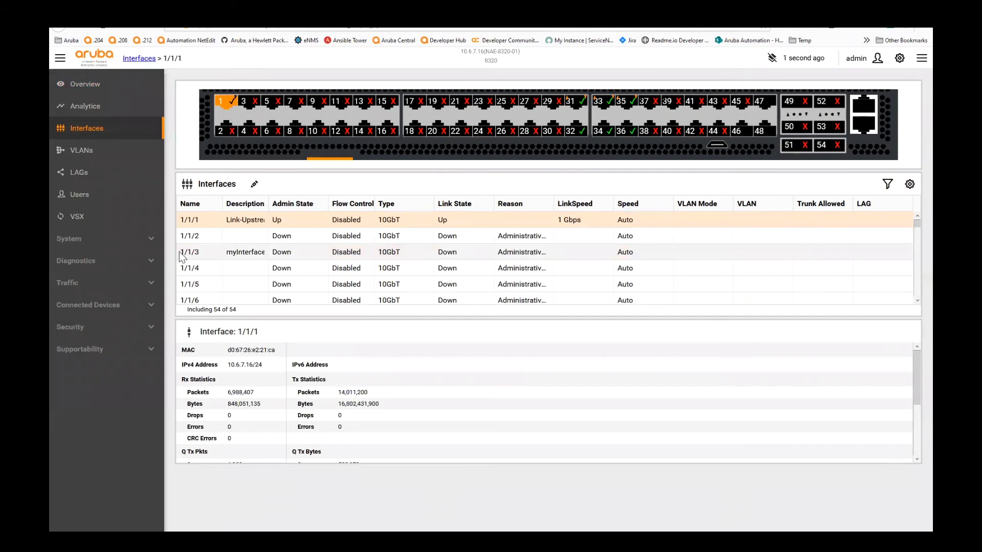